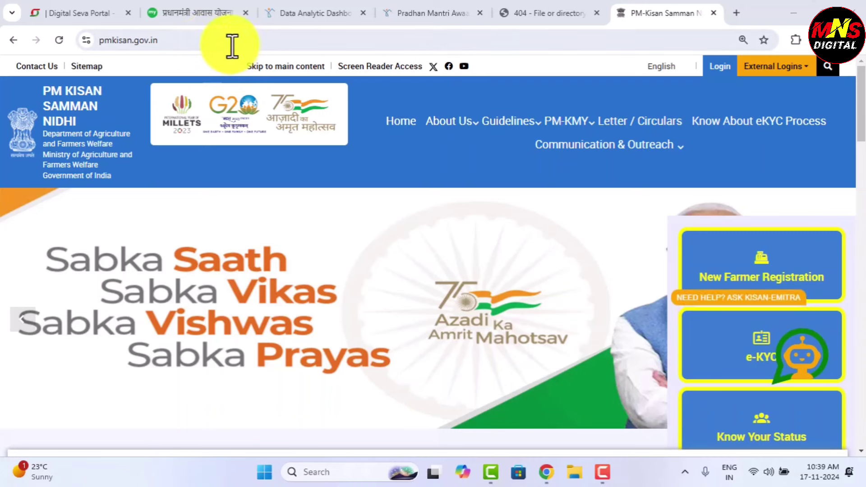
- Look over the PM Kisan home page, examining the period-wise payments, payment success and Farmers Corner sections
left_click(174, 40)
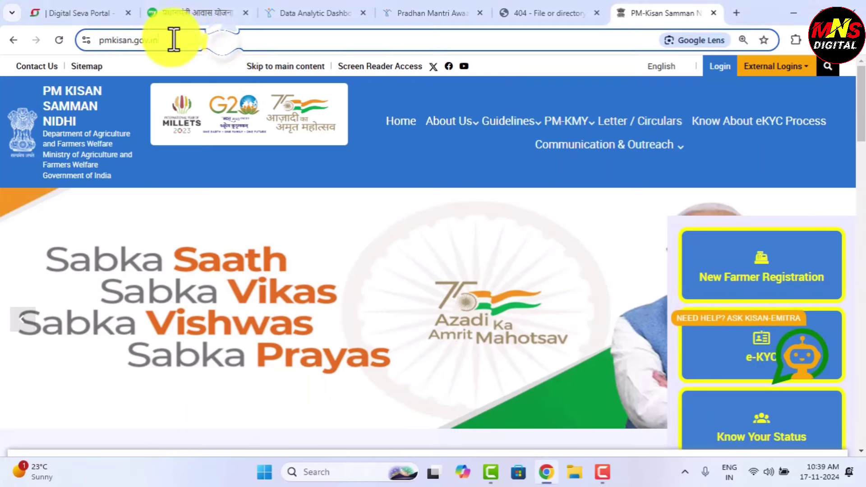
left_click(203, 45)
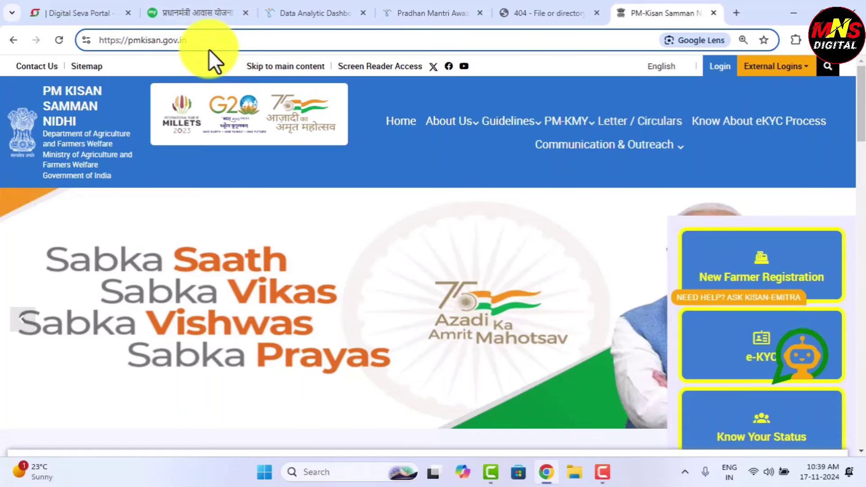
scroll(318, 183, "down", 3)
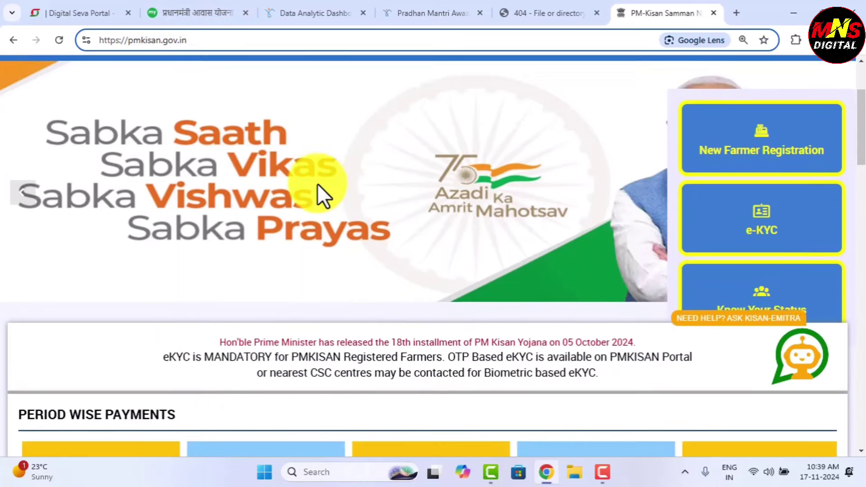
scroll(318, 183, "down", 6)
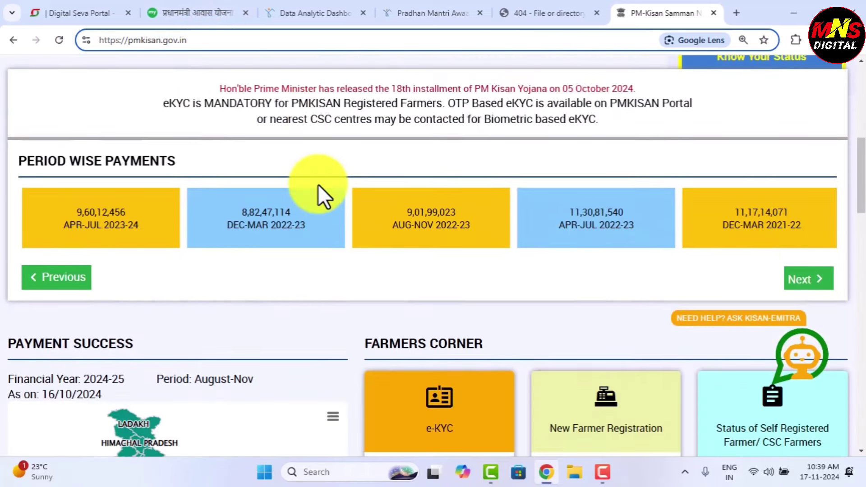
scroll(318, 184, "down", 4)
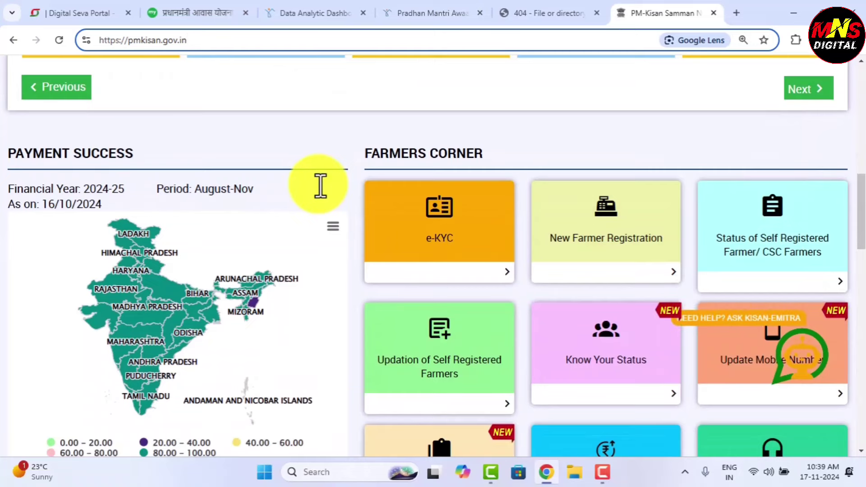
scroll(320, 186, "up", 8)
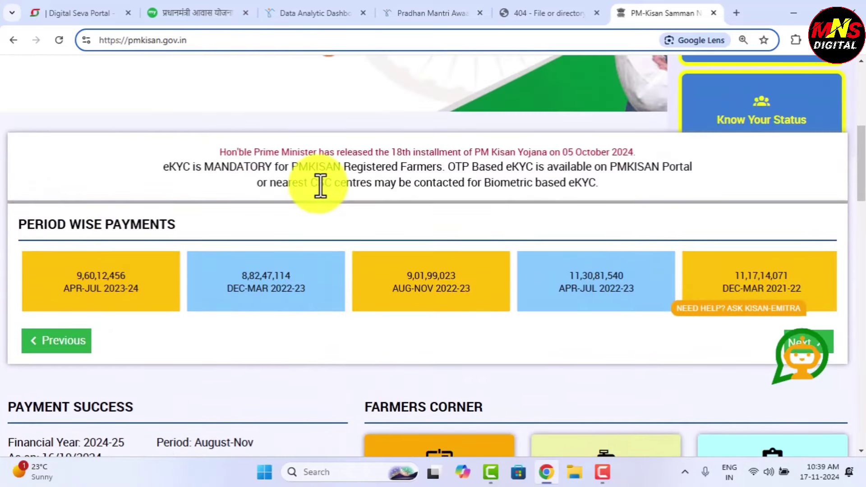
scroll(320, 185, "up", 4)
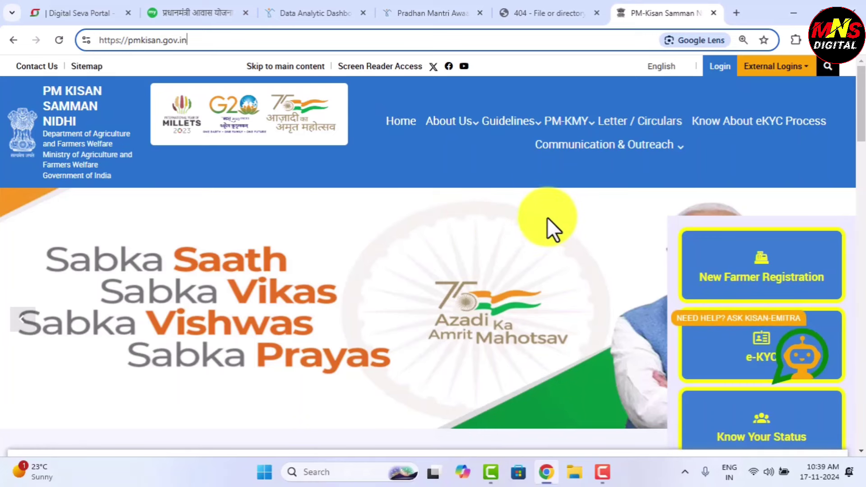
scroll(518, 221, "down", 1)
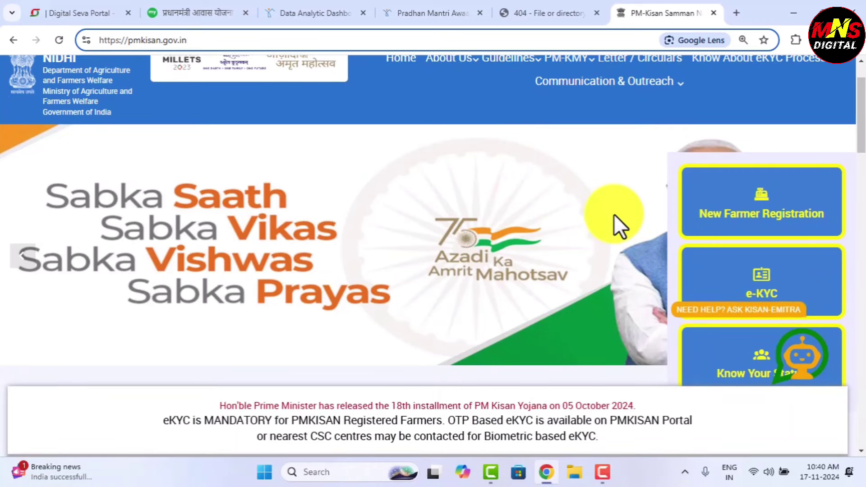
scroll(652, 323, "up", 1)
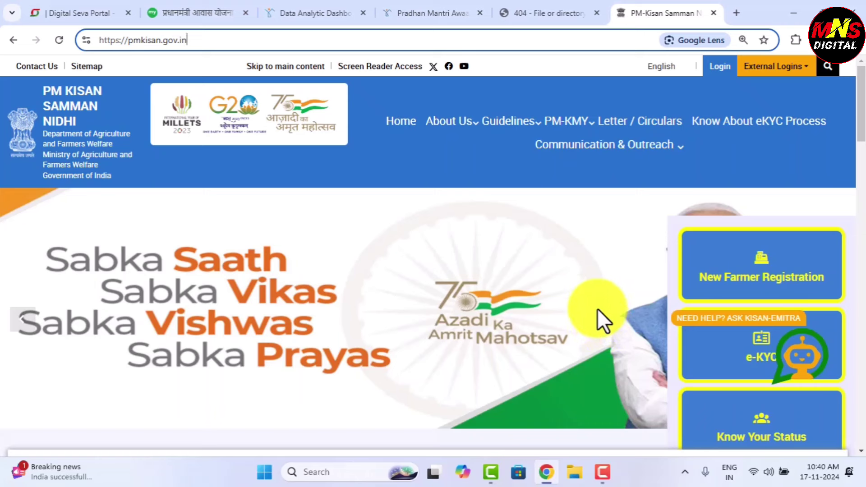
- Open the New Farmer Registration form from the PM Kisan home page
scroll(632, 235, "down", 1)
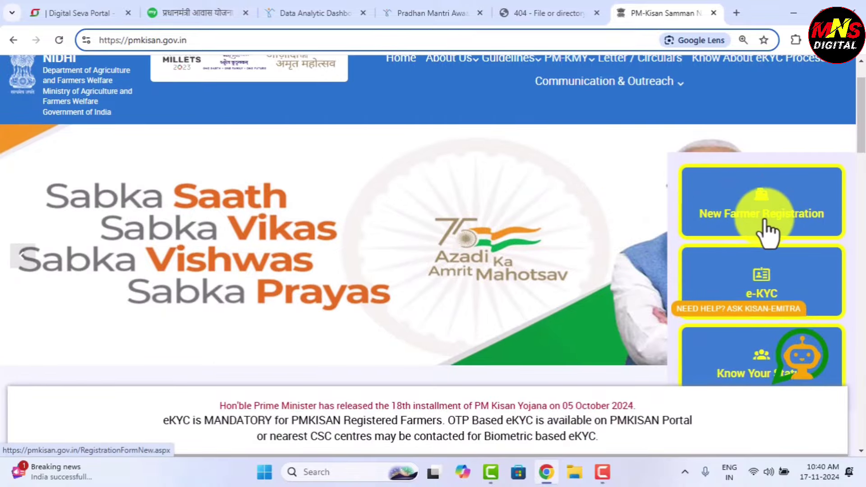
left_click(764, 221)
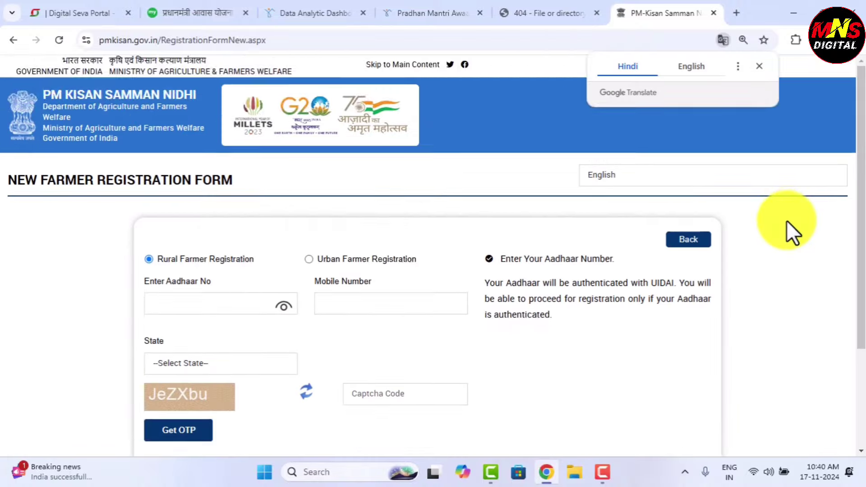
scroll(787, 226, "down", 1)
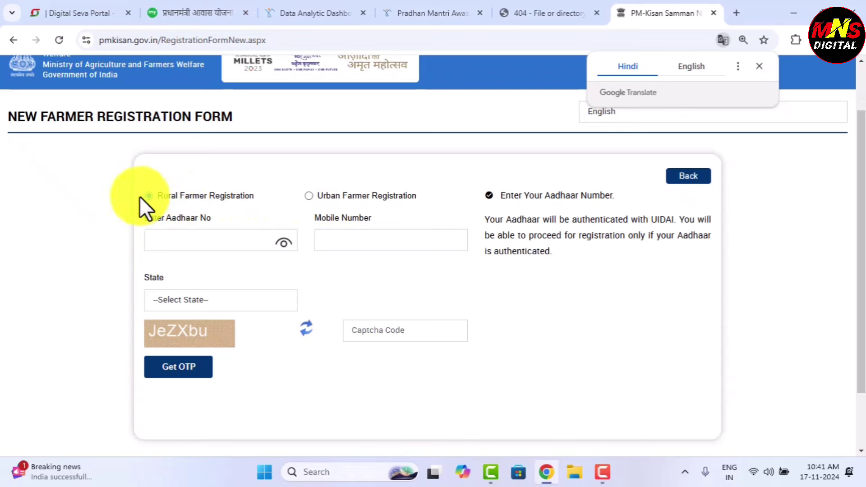
- Examine the Aadhaar and mobile number fields for rural farmer registration and the note about Aadhaar authentication
left_click(172, 243)
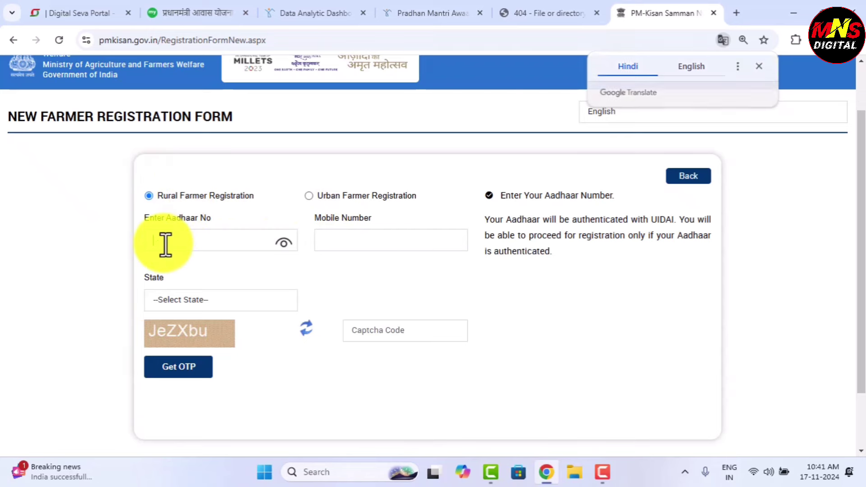
left_click(362, 241)
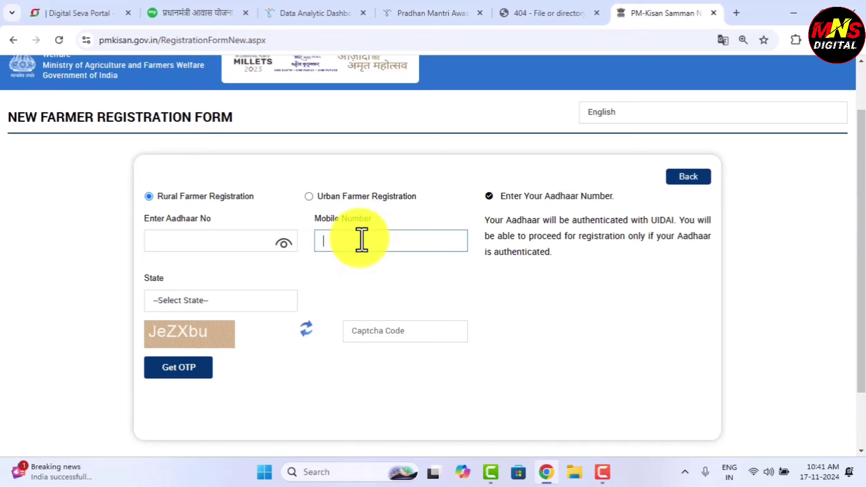
left_click(503, 221)
left_click_drag(502, 221, 605, 252)
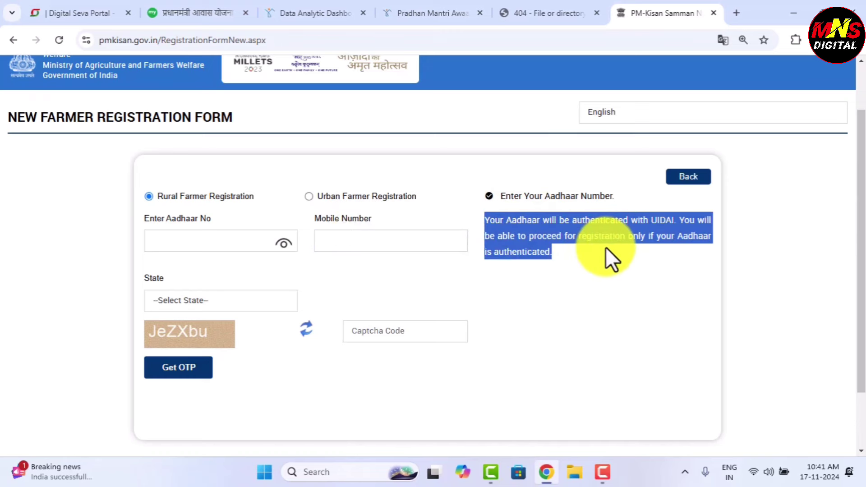
left_click(581, 272)
left_click(368, 246)
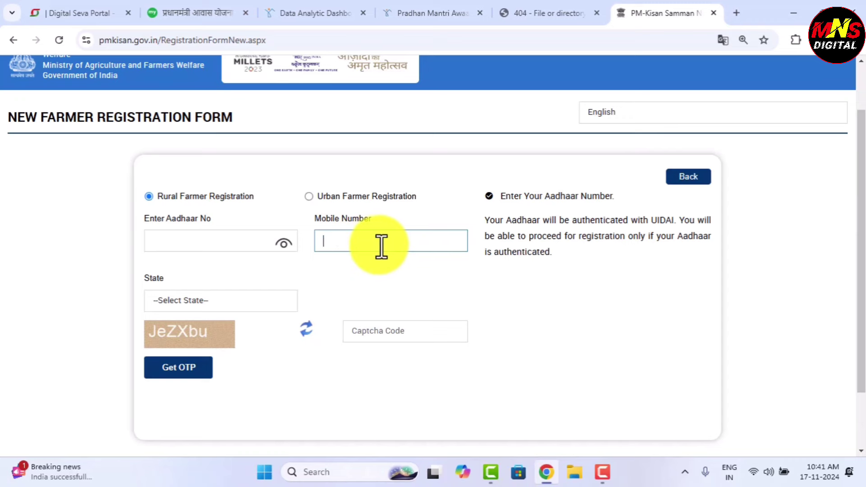
- Set the state to MADHYA PRADESH and fill in the captcha code to request the OTP
left_click(190, 301)
scroll(204, 259, "down", 5)
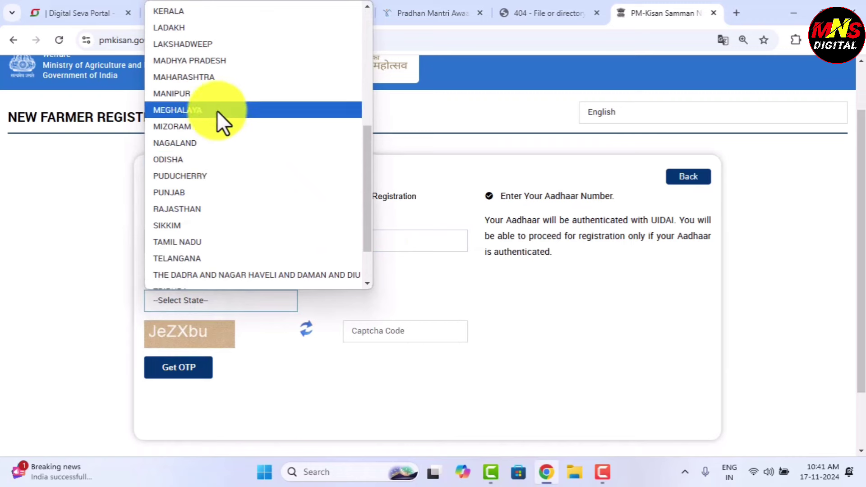
left_click(220, 61)
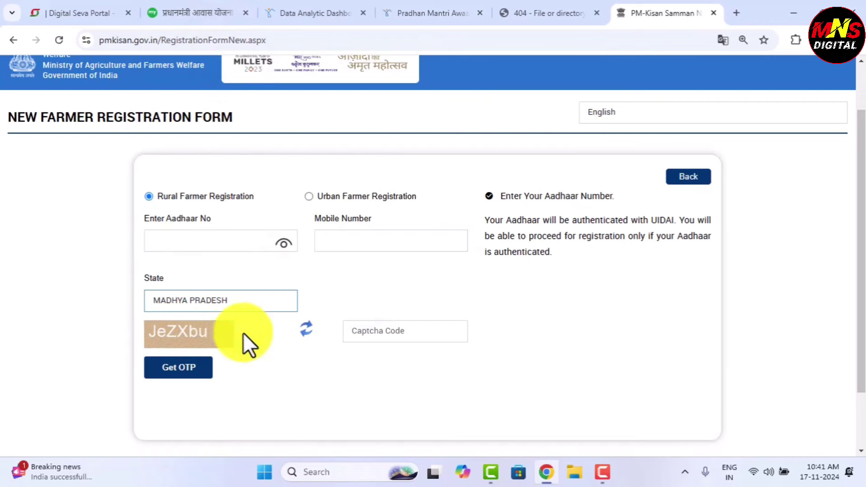
left_click(388, 330)
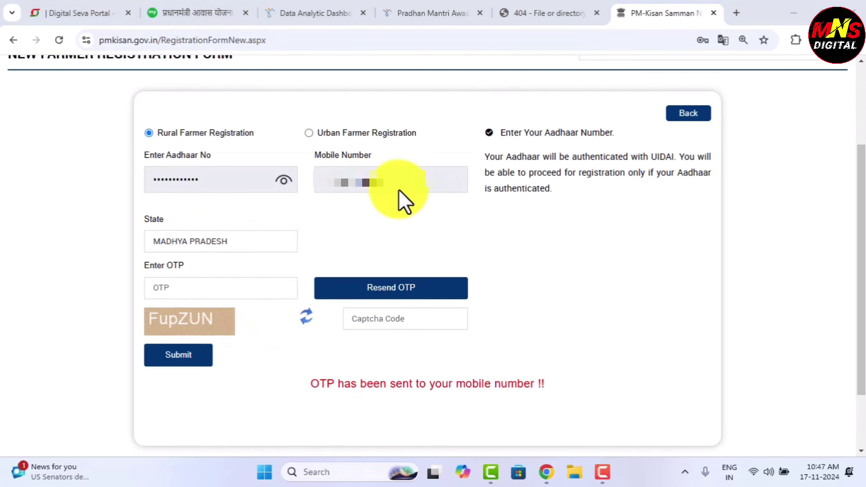
- Enter the mobile OTP and captcha code, and verify the Aadhaar registered mobile OTP with a fresh captcha code
left_click(220, 289)
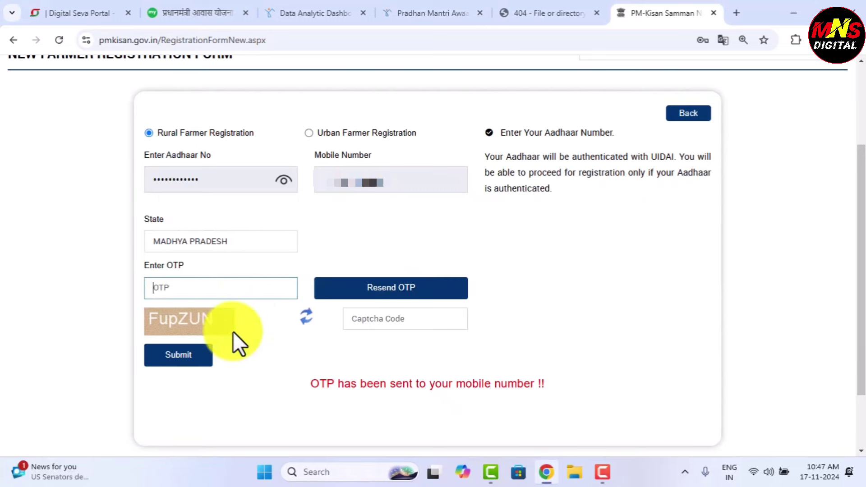
left_click(383, 323)
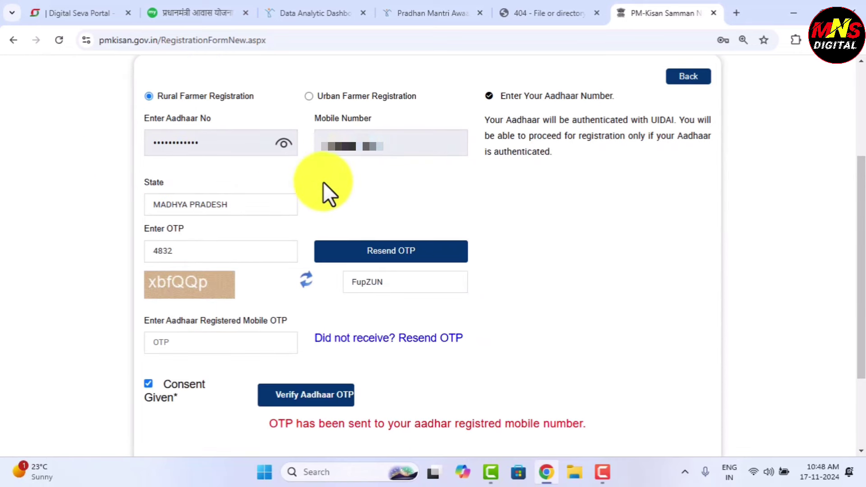
left_click(182, 342)
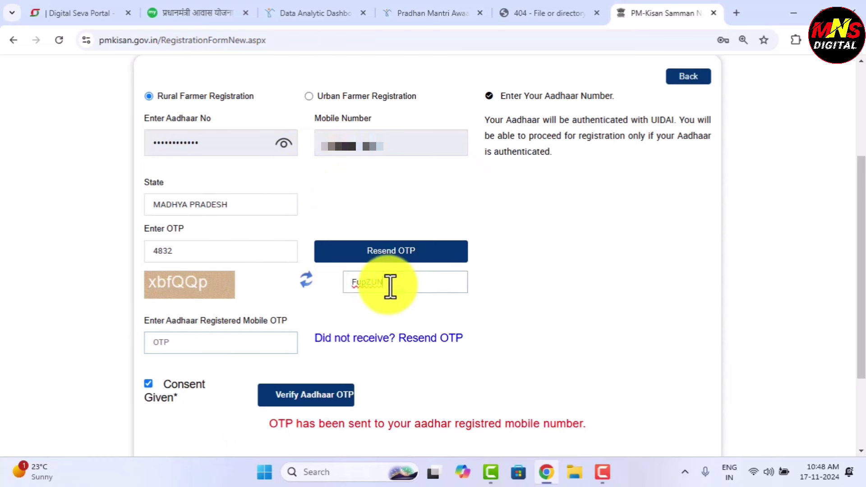
left_click_drag(390, 285, 338, 285)
key("BackSpace")
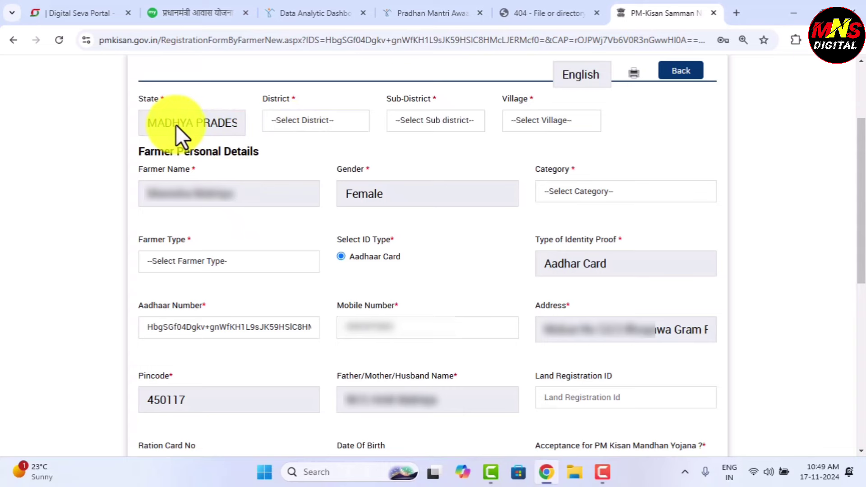
- Set the farmer's location to district EAST NIMAR, sub-district Khalwa and village Bhagawa
left_click(297, 118)
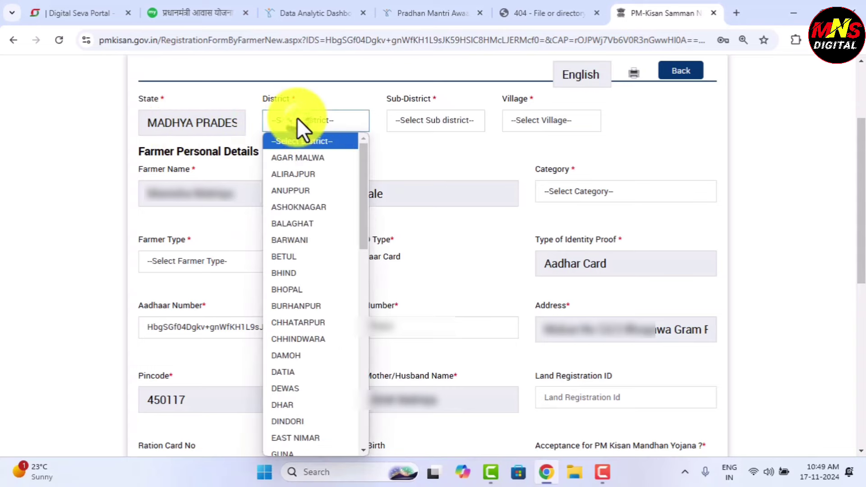
scroll(301, 252, "down", 3)
left_click(297, 312)
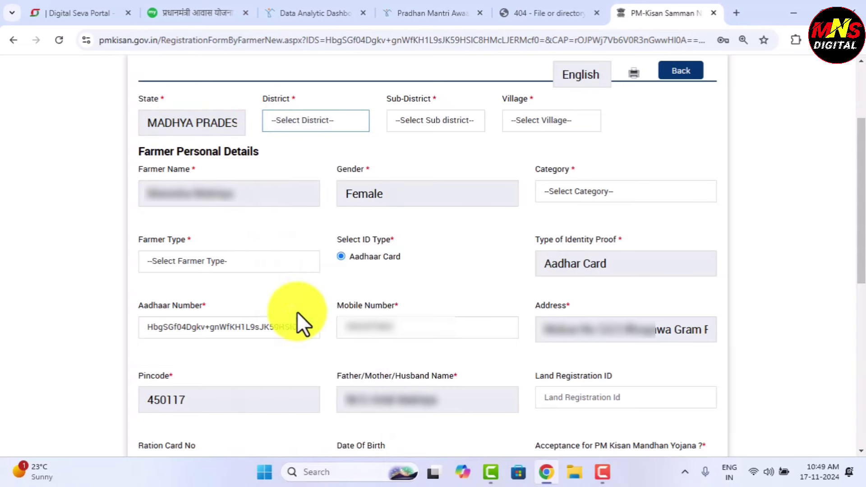
left_click(429, 128)
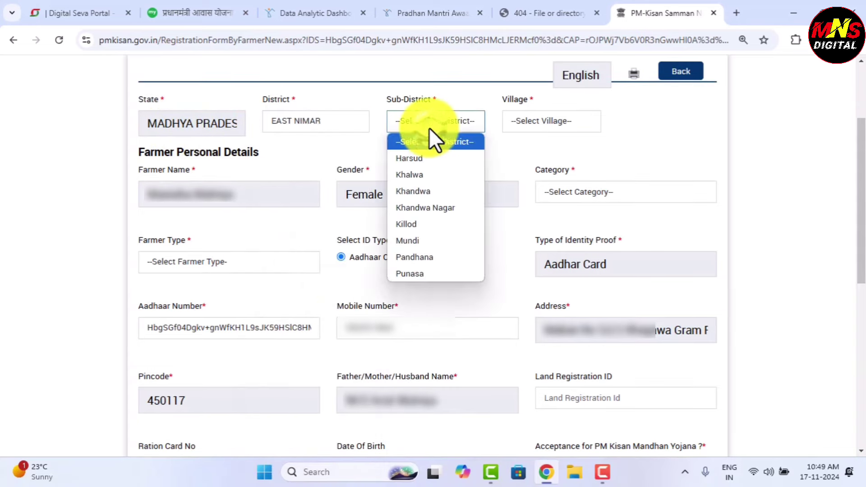
left_click(437, 174)
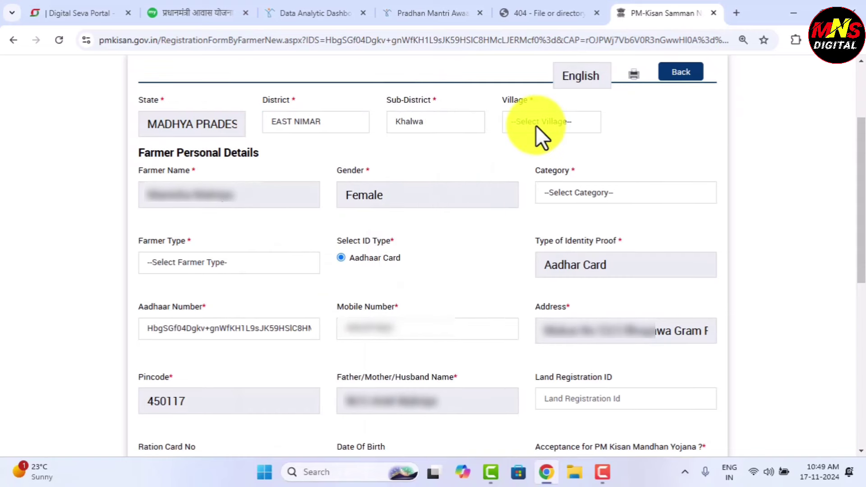
left_click(535, 126)
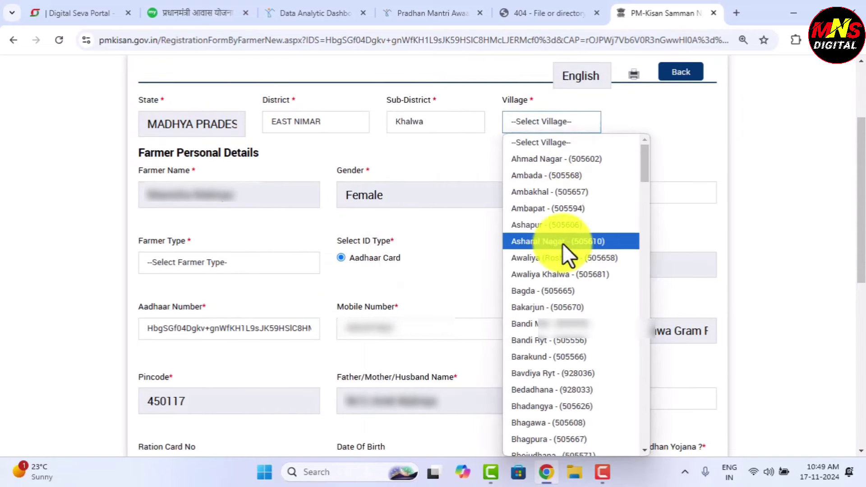
scroll(555, 367, "down", 4)
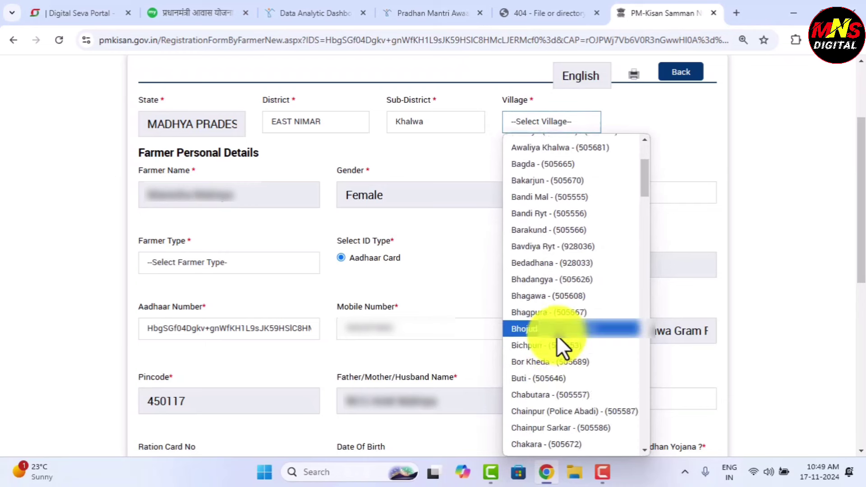
left_click(555, 294)
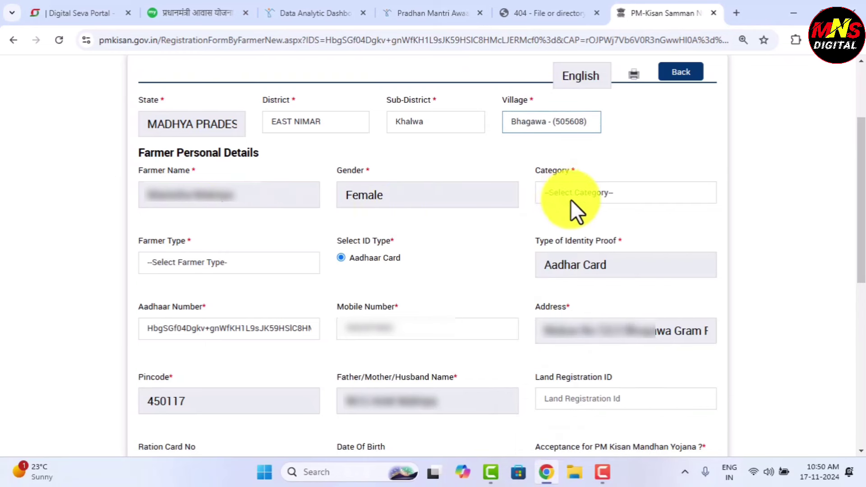
- Set the category to General/Others and the farmer type to Small (1-2Ha), and highlight the Aadhaar number entry
left_click(589, 193)
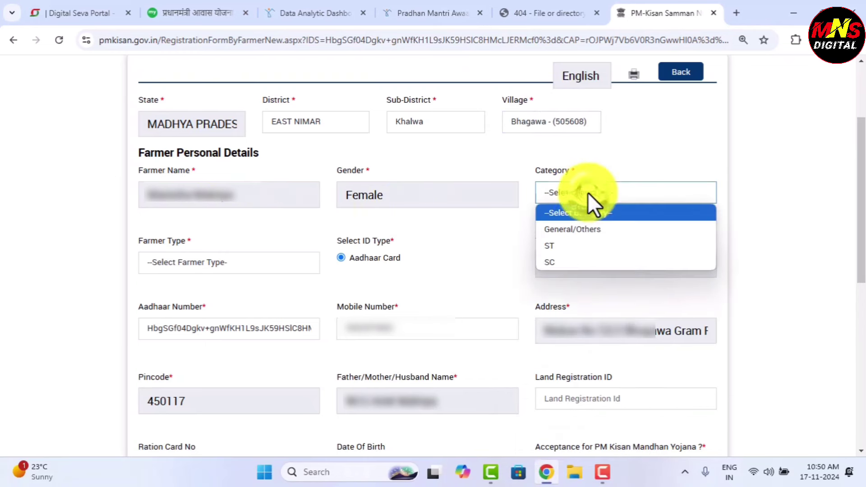
left_click(575, 229)
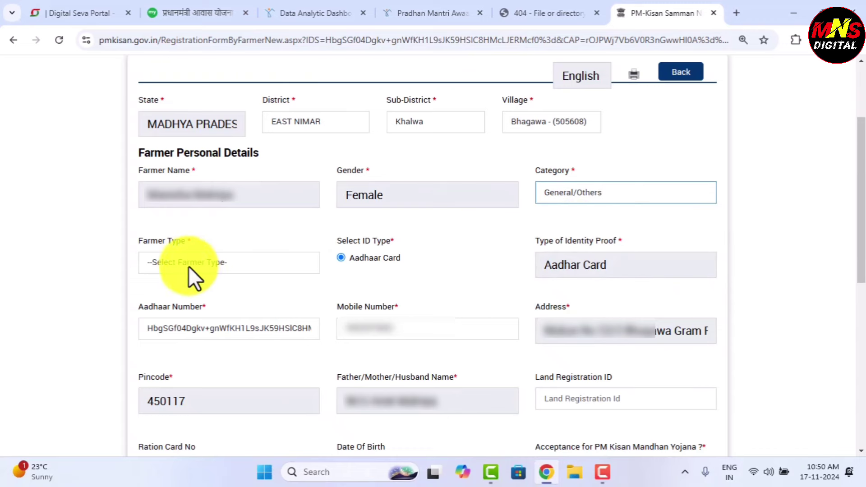
left_click(225, 262)
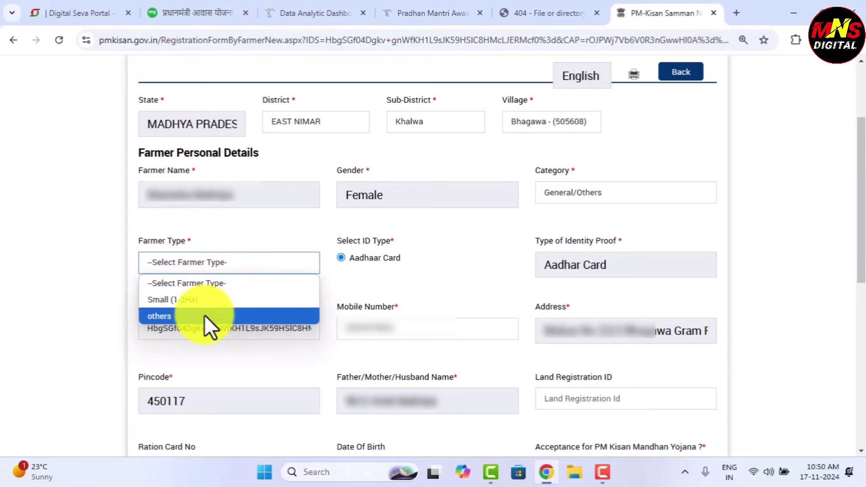
left_click(210, 299)
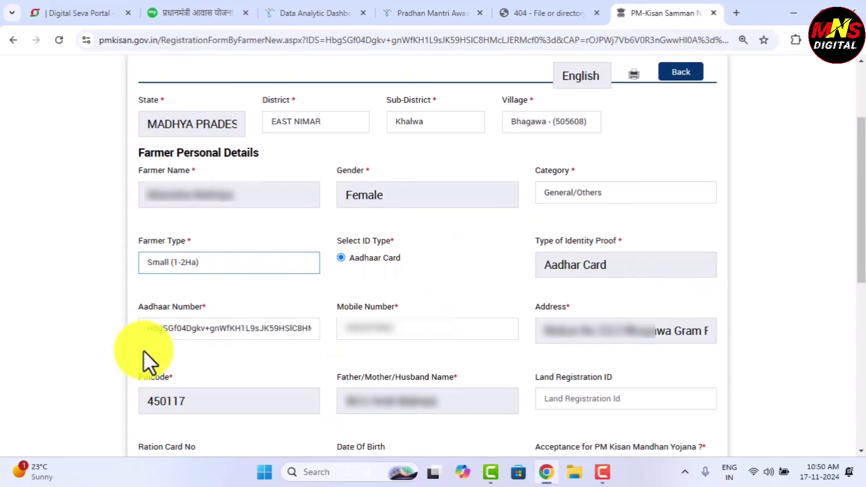
left_click_drag(149, 332, 311, 355)
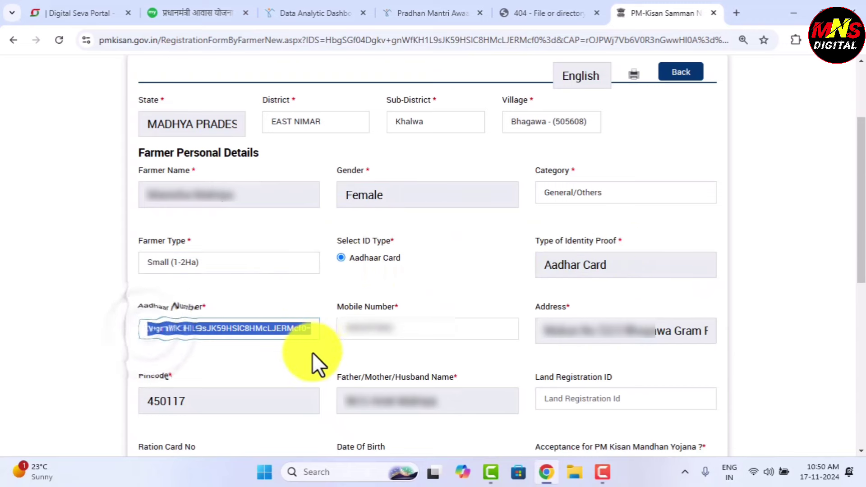
left_click(310, 354)
left_click(409, 334)
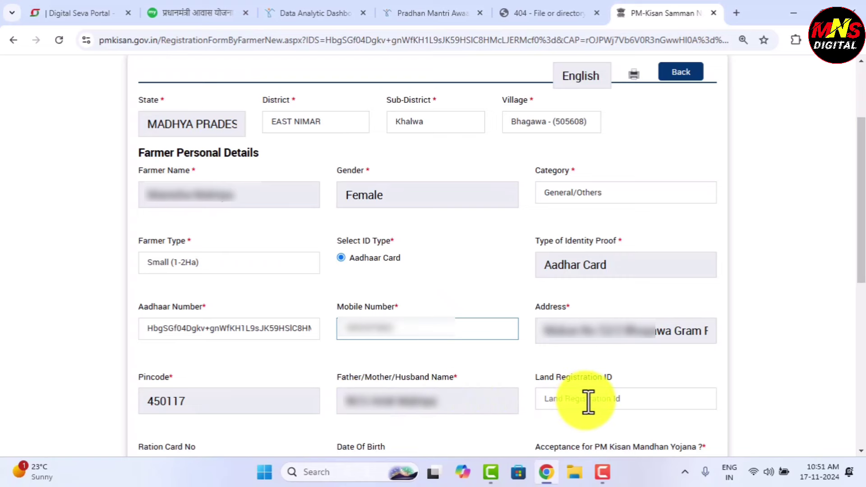
left_click(622, 399)
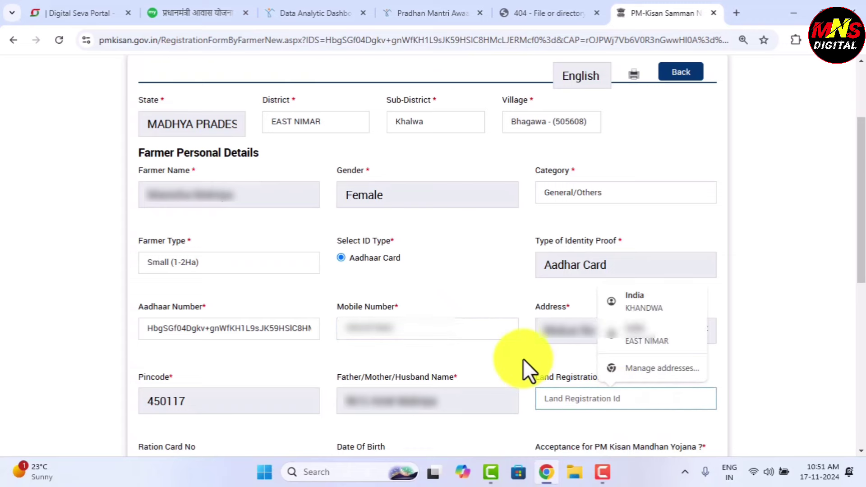
key("Down")
key("Return")
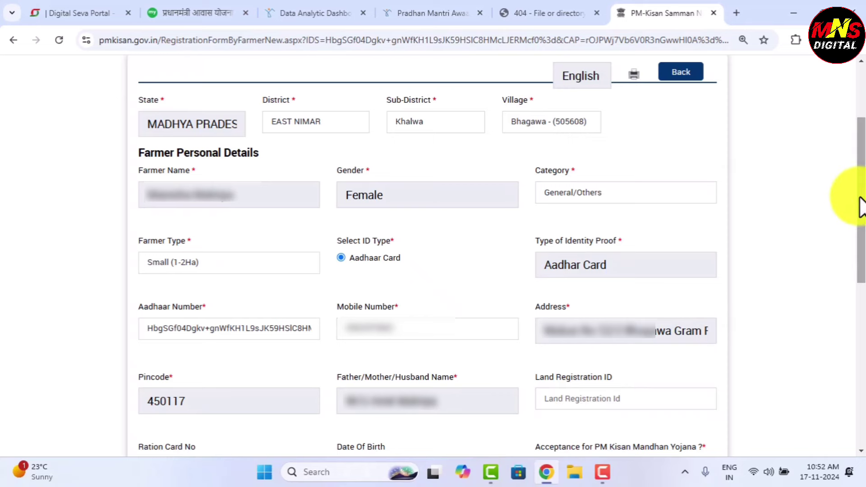
- Set the acceptance for PM Kisan Mandhan Yojana to No
scroll(348, 130, "down", 9)
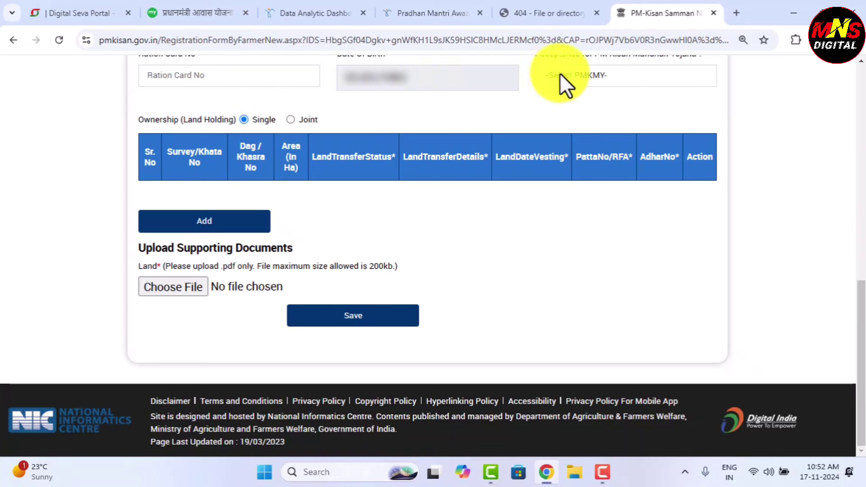
scroll(567, 77, "up", 1)
left_click(570, 94)
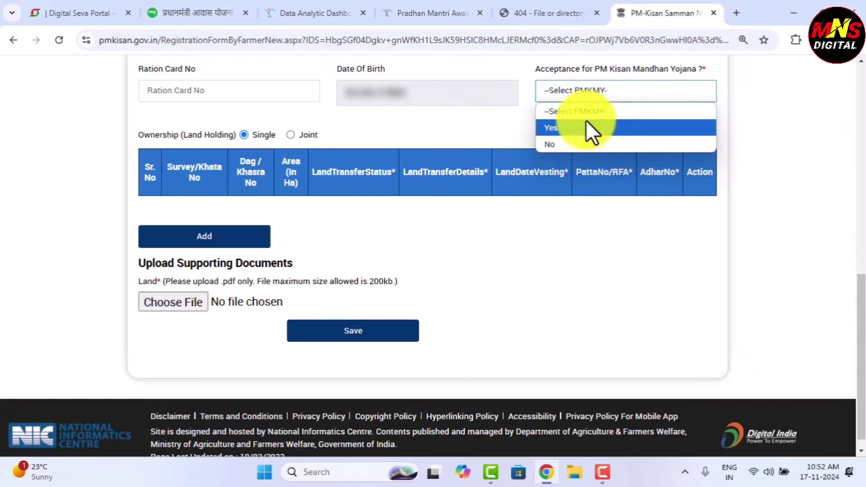
left_click(570, 143)
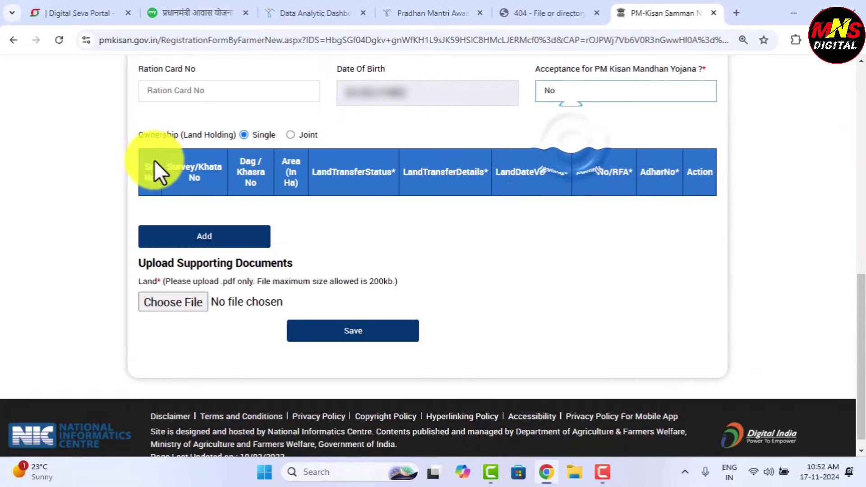
- Open the land detail entry form for the single-ownership land holding
triple_click(139, 131)
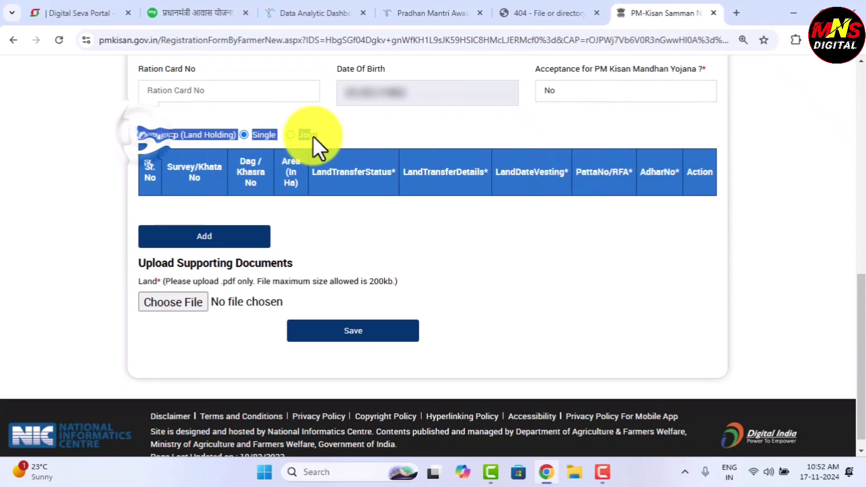
left_click(342, 132)
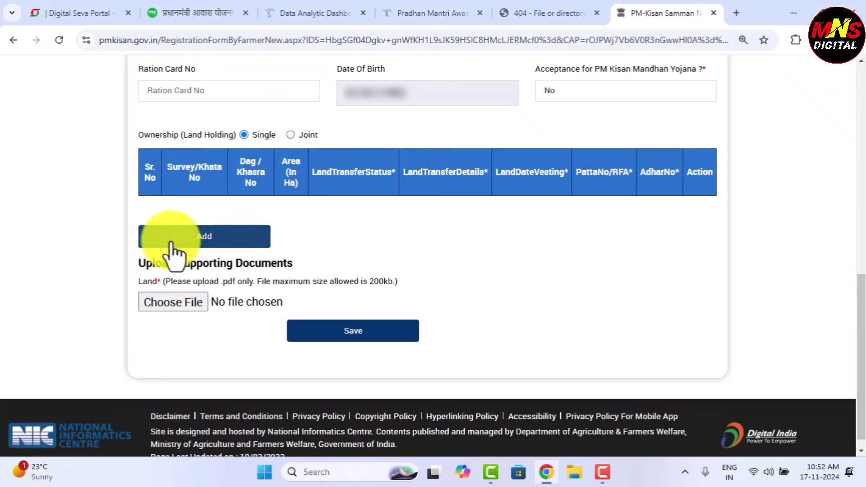
left_click(211, 242)
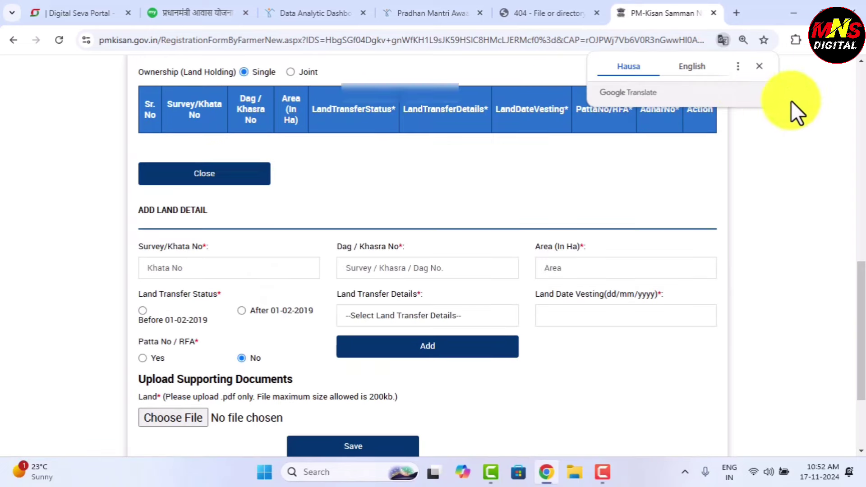
left_click(153, 211)
left_click_drag(153, 211, 218, 214)
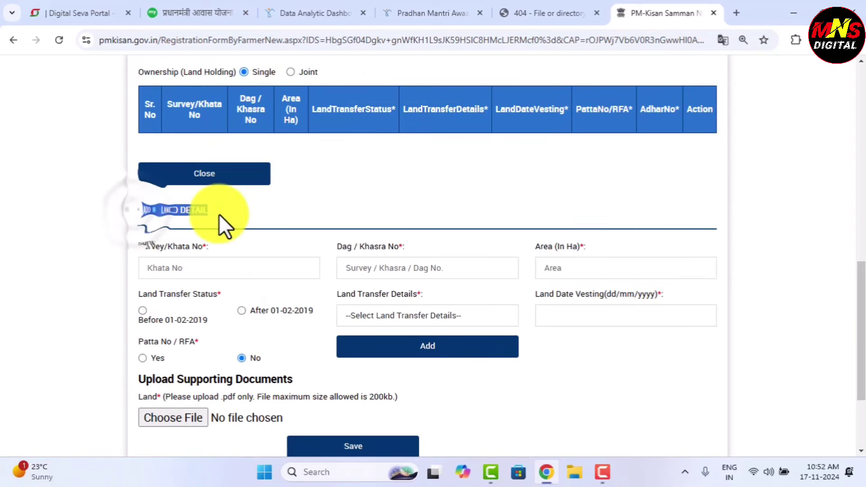
left_click(251, 215)
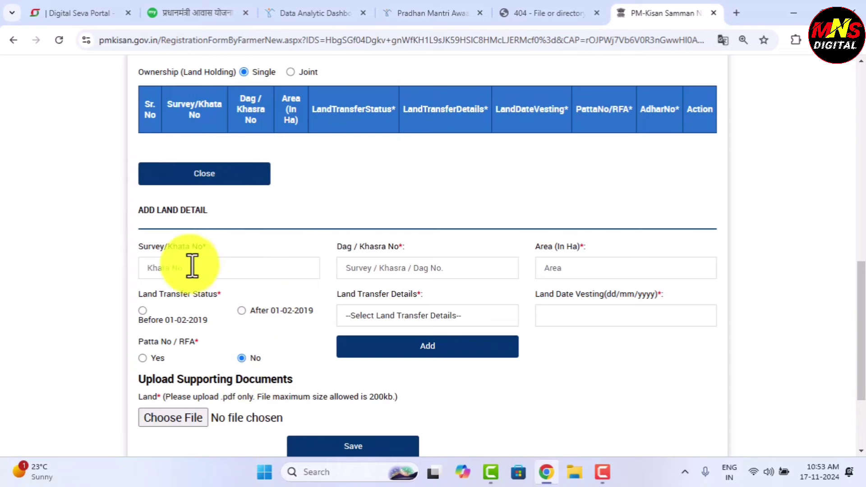
- Enter 394/1 as both the survey/khata number and the dag/khasra number, and set the area to 1 Ha
left_click(141, 260)
left_click(181, 271)
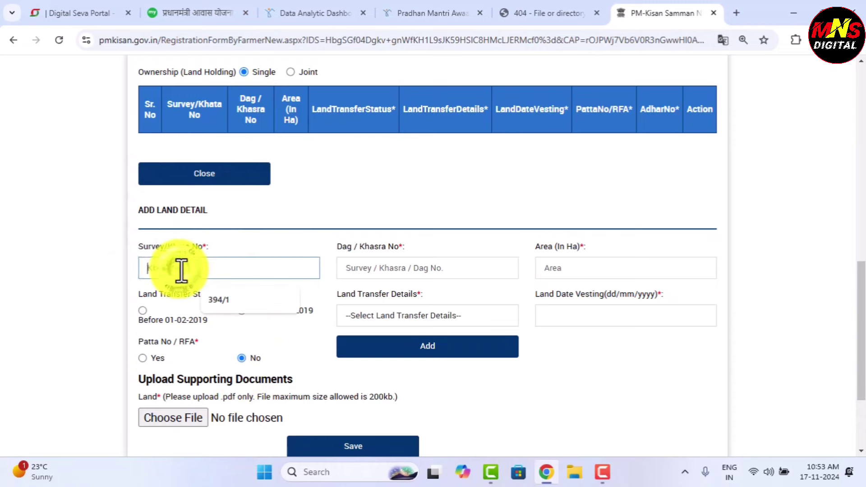
left_click(241, 298)
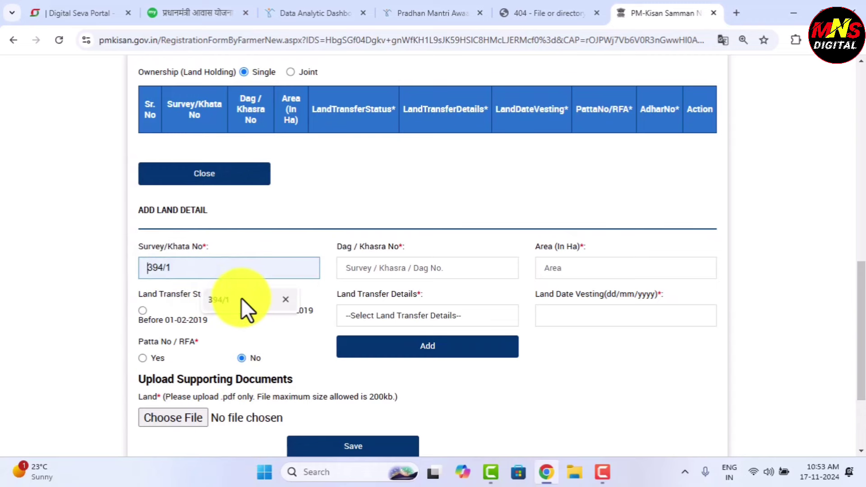
left_click(384, 265)
left_click(446, 304)
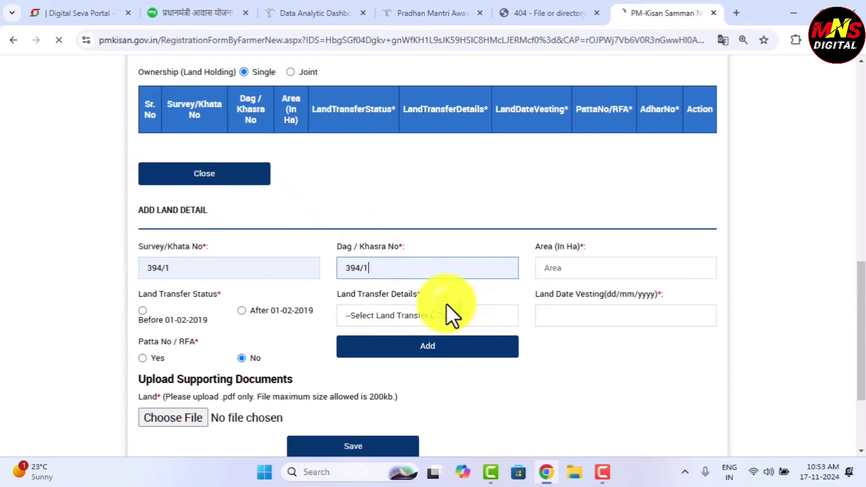
left_click(564, 275)
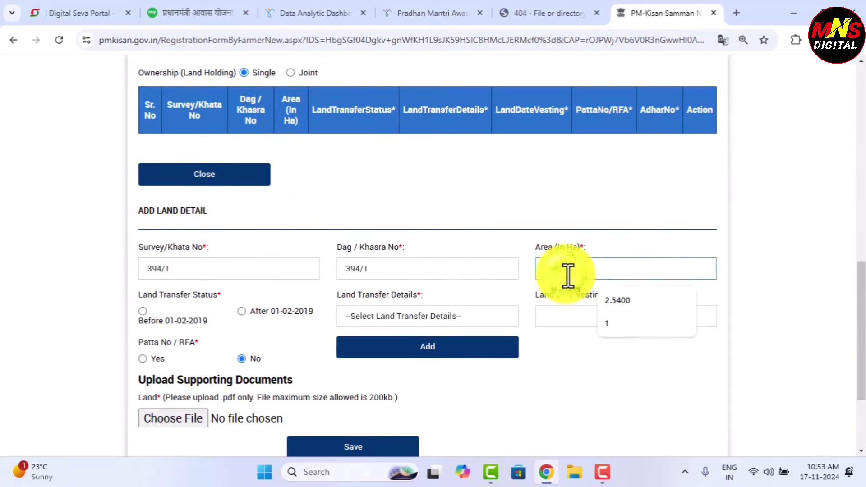
type("1")
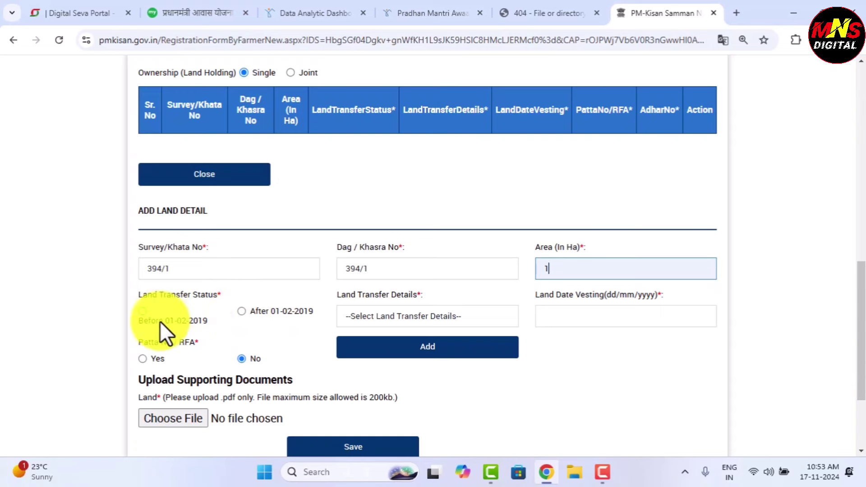
- Set the land transfer status to After 01-02-2019 and the land transfer details to Death of Husband
left_click(142, 310)
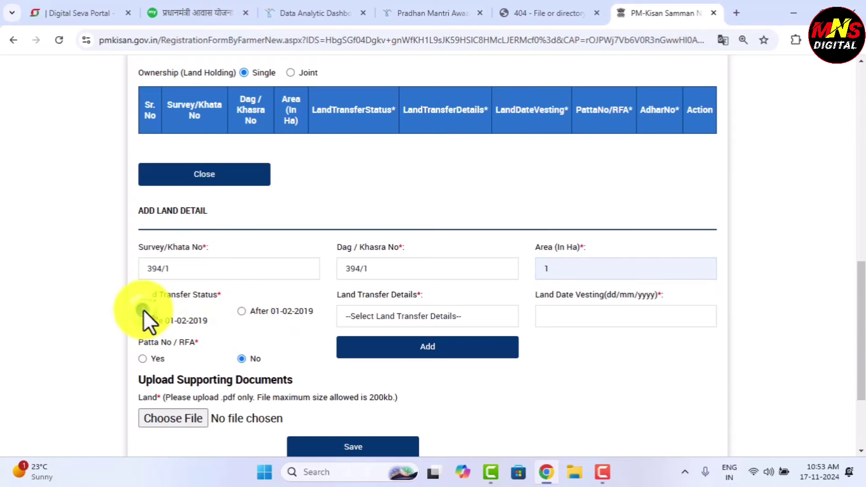
left_click(242, 312)
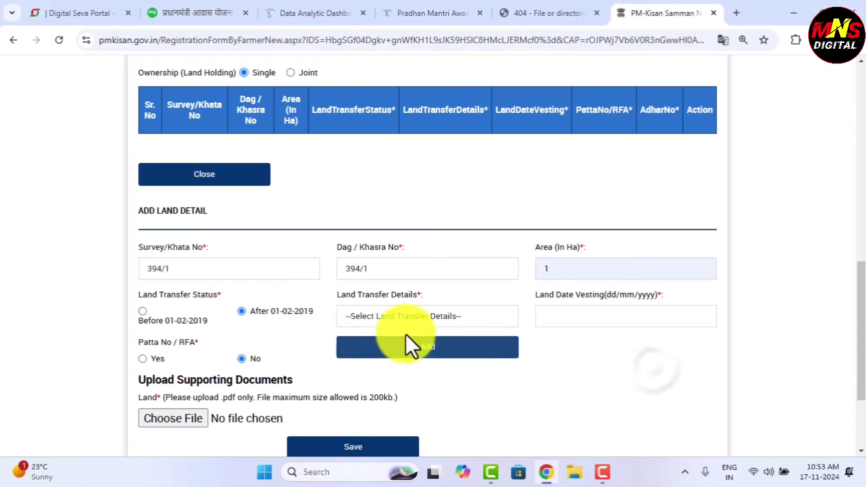
left_click(402, 315)
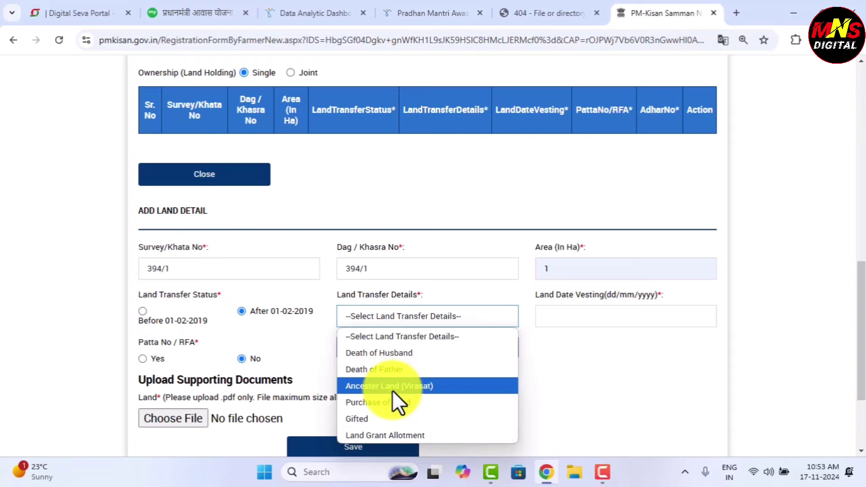
left_click(405, 357)
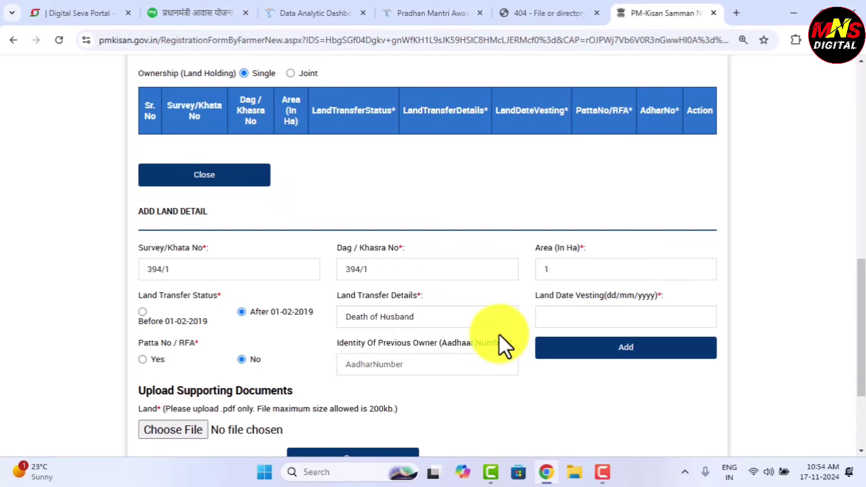
- Add the land record with vesting date 11/11/2024 and the land transfer details changed to Purchase of Land
left_click(626, 354)
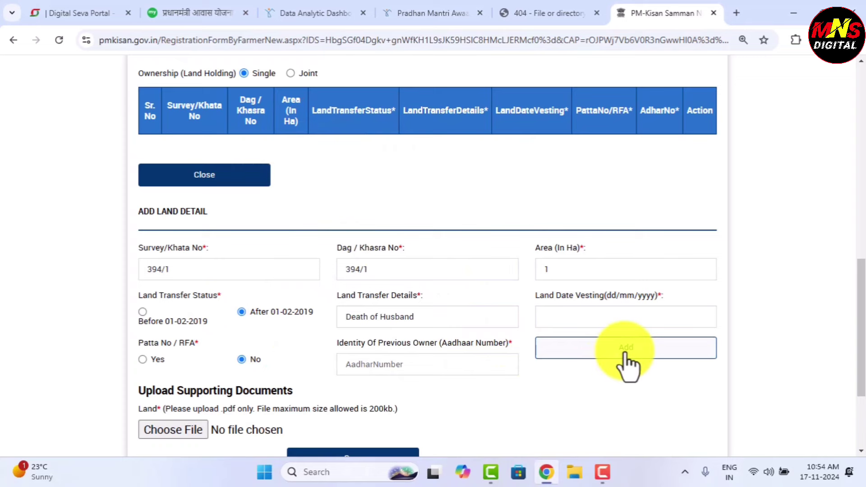
left_click(579, 316)
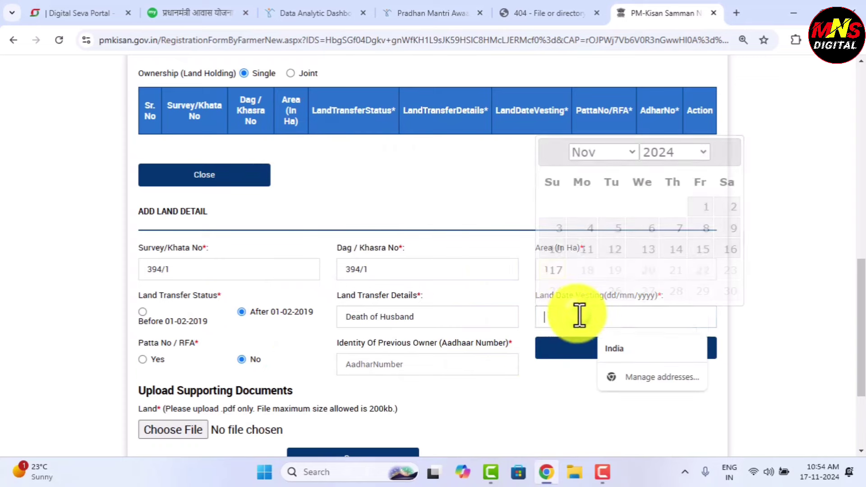
left_click(587, 255)
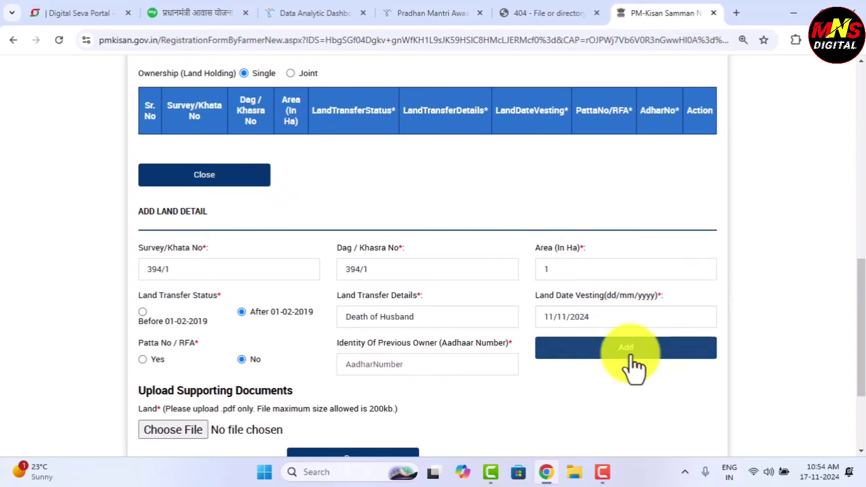
left_click(629, 349)
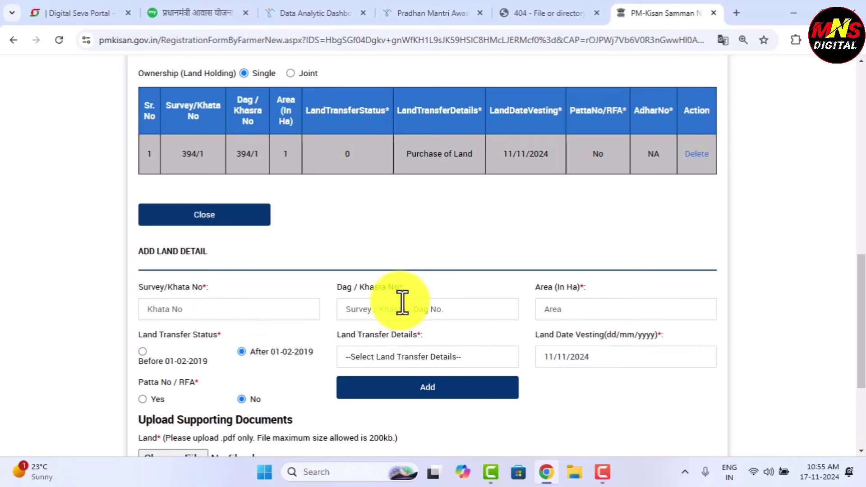
scroll(404, 303, "down", 3)
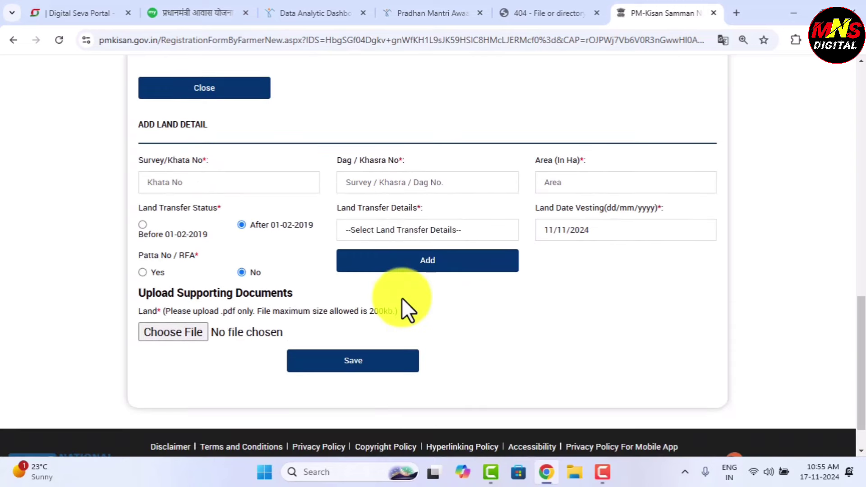
scroll(358, 251, "up", 3)
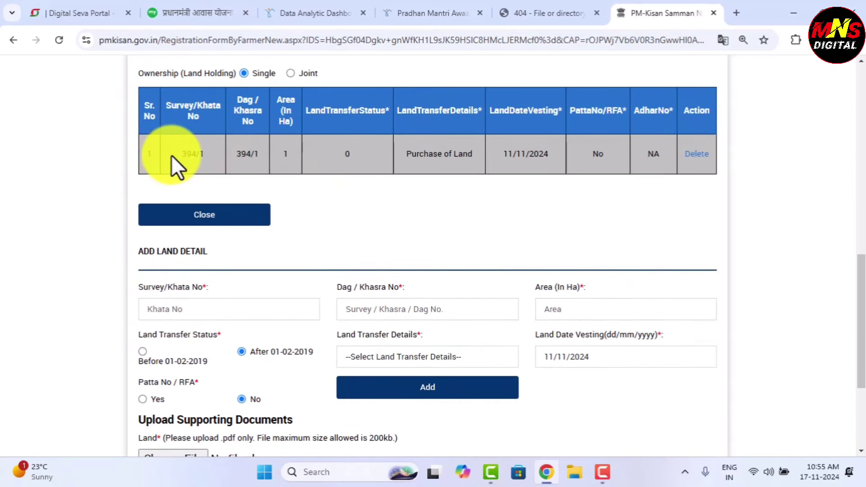
scroll(260, 176, "down", 3)
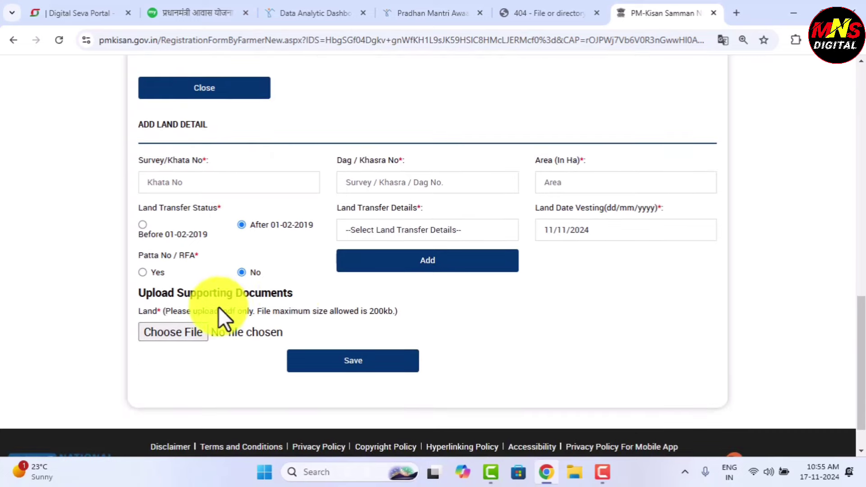